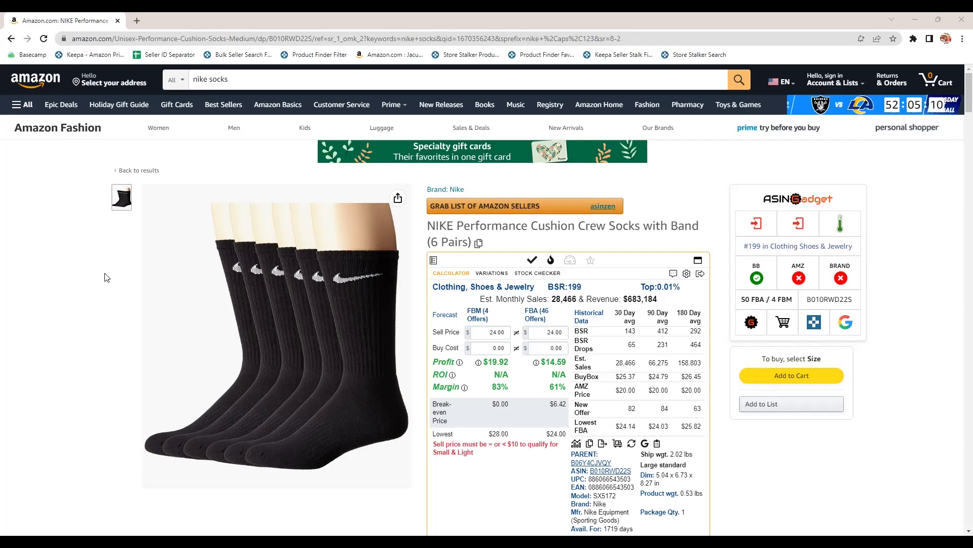
Enter 6.00 as the FBA buy cost and display the 90-day price and sales-rank history chart.
{"action": "scroll", "coordinate": [106, 276], "scroll_direction": "down", "scroll_amount": 3}
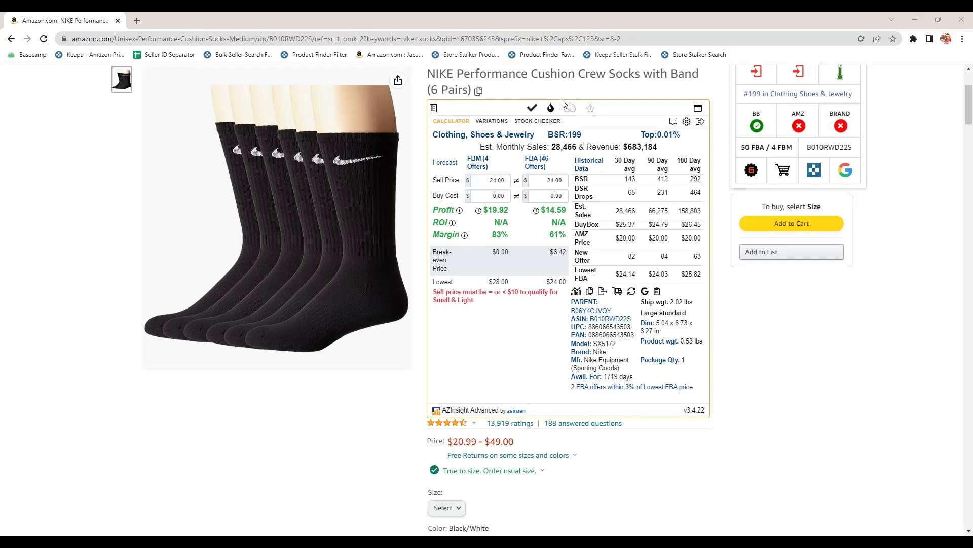
{"action": "mouse_move", "coordinate": [572, 112]}
{"action": "left_click", "coordinate": [553, 193]}
{"action": "type", "text": "6"}
{"action": "left_click", "coordinate": [549, 196]}
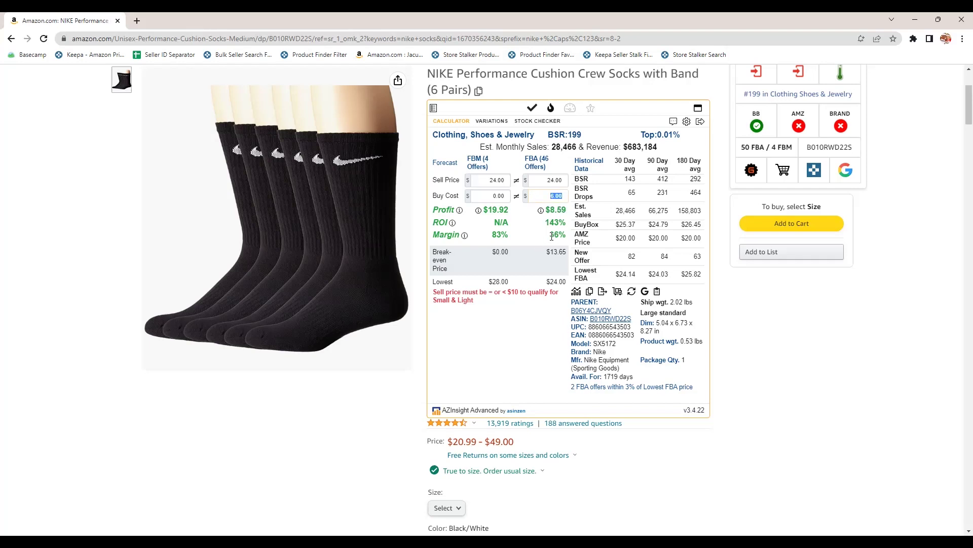
{"action": "left_click", "coordinate": [526, 350]}
{"action": "left_click", "coordinate": [576, 293]}
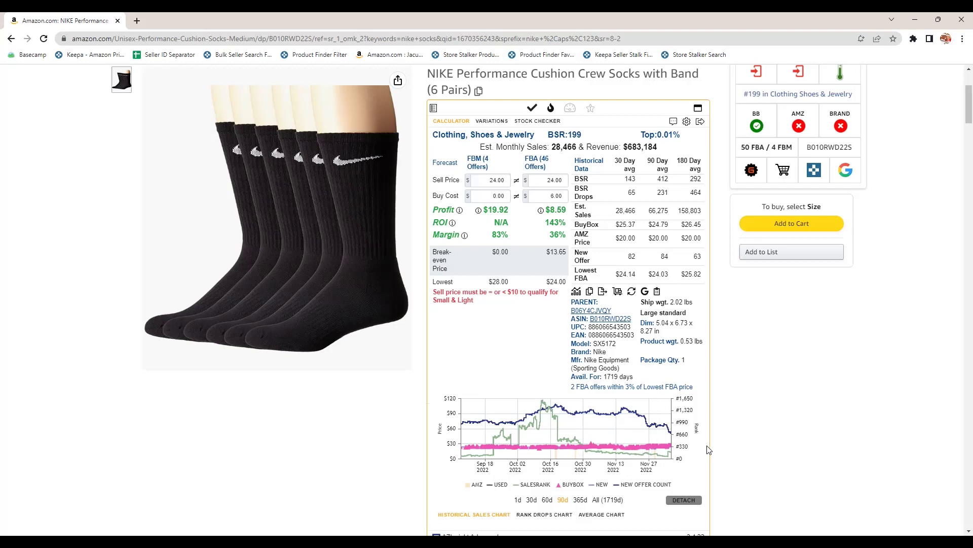
Switch the history chart through 365d and 60d to 30d, and dismiss the Quick Copy nothing-to-export warning.
{"action": "scroll", "coordinate": [708, 450], "scroll_direction": "down", "scroll_amount": 1}
{"action": "left_click", "coordinate": [581, 449]}
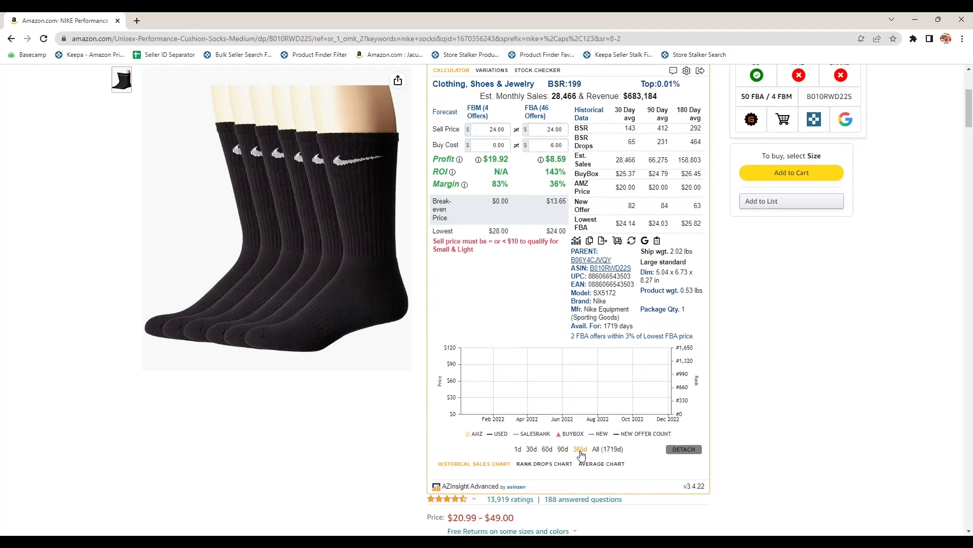
{"action": "left_click", "coordinate": [548, 451]}
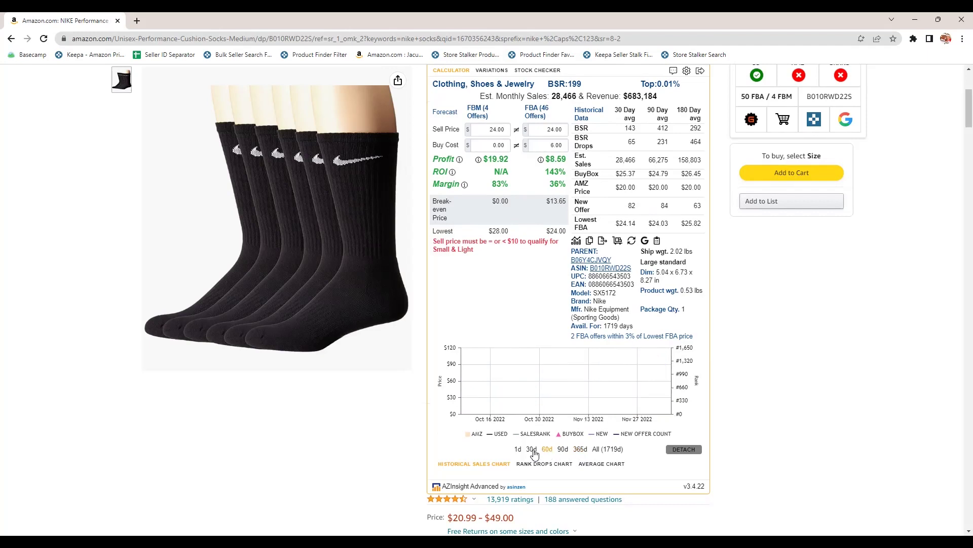
{"action": "left_click", "coordinate": [531, 449]}
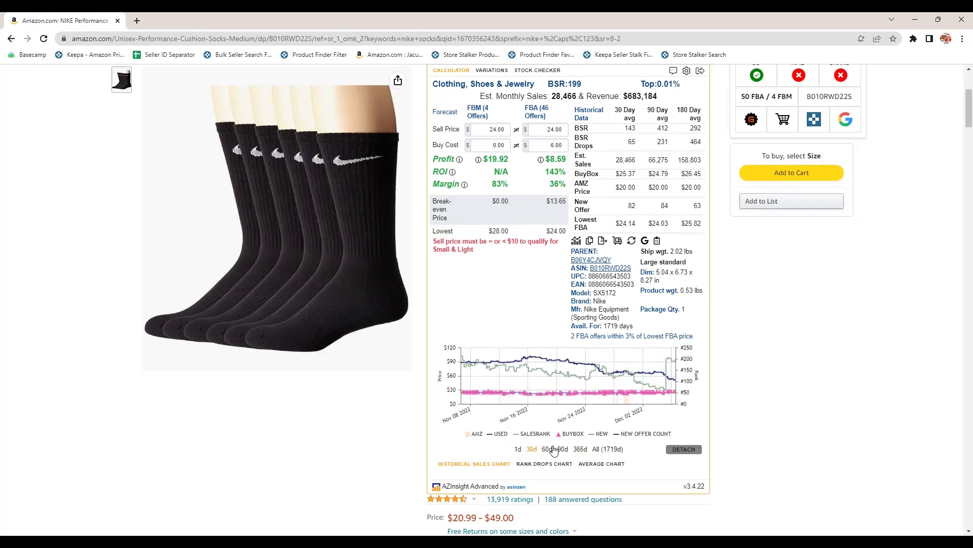
{"action": "left_click", "coordinate": [590, 243]}
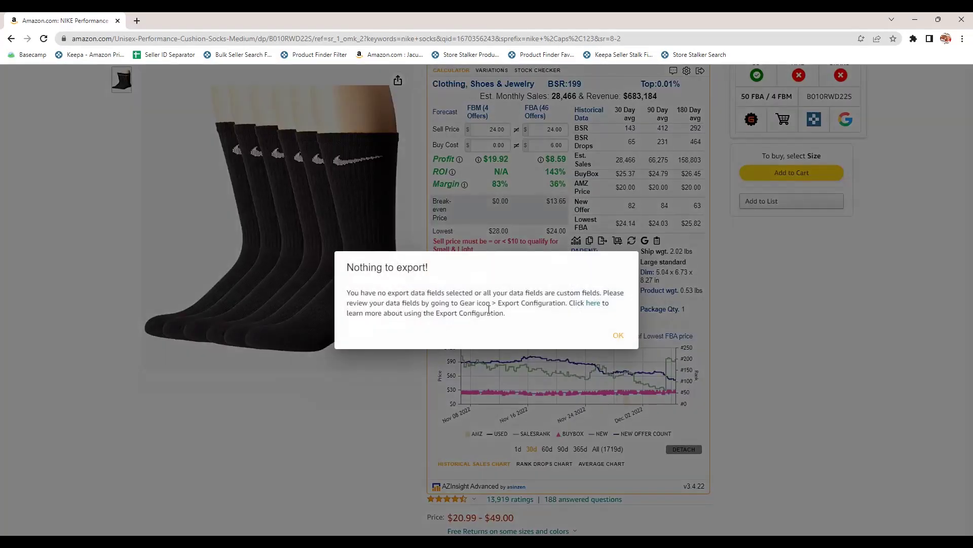
{"action": "left_click", "coordinate": [618, 338]}
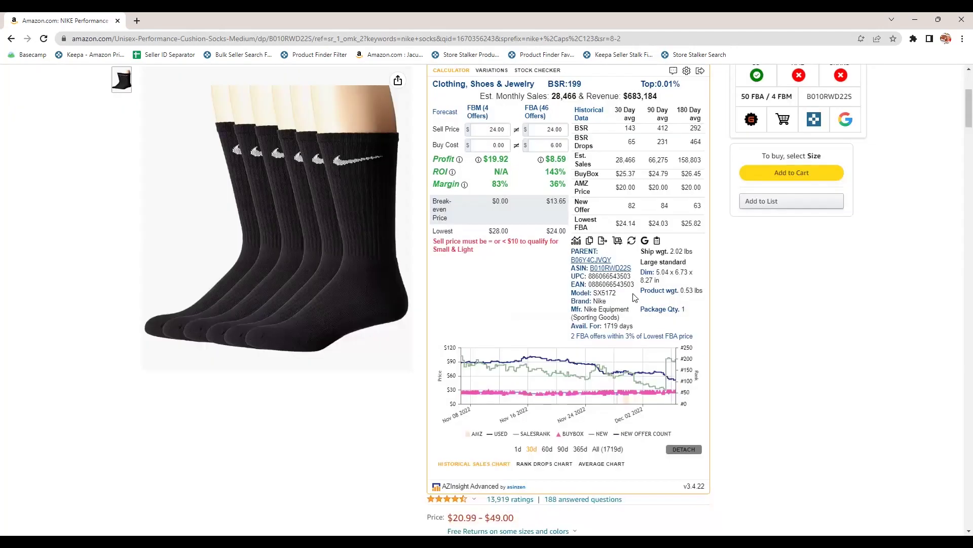
{"action": "left_click", "coordinate": [657, 242]}
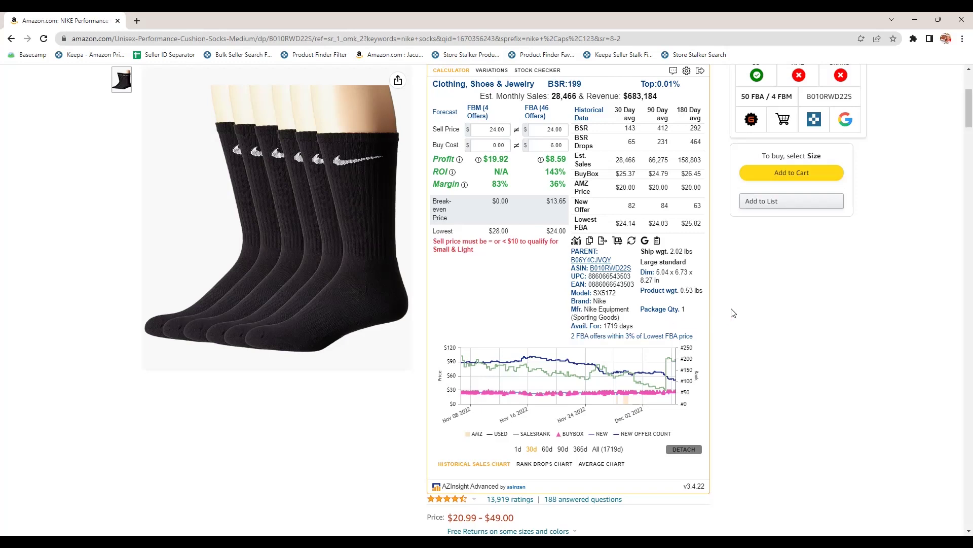
Hide the history chart, view the Nike socks variations table, then switch back to the calculator.
{"action": "scroll", "coordinate": [732, 313], "scroll_direction": "up", "scroll_amount": 2}
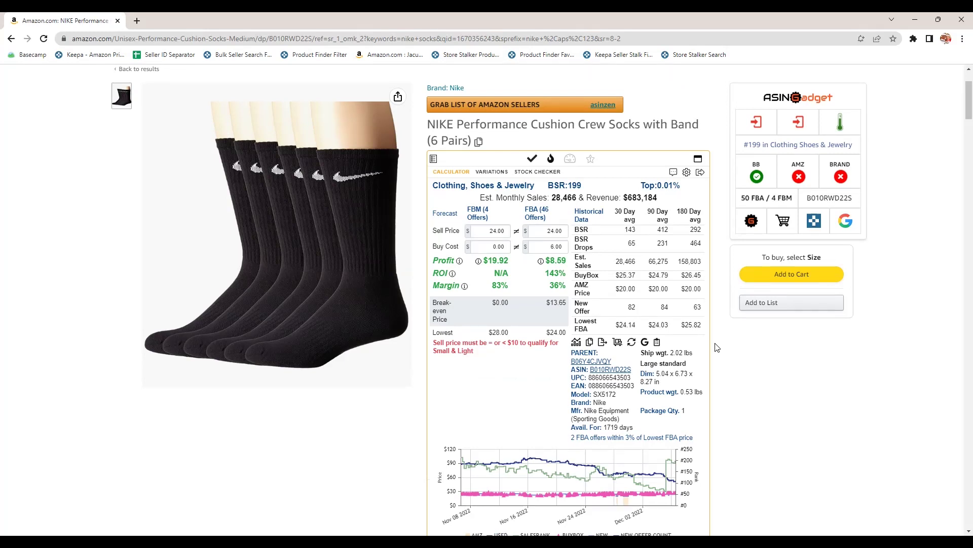
{"action": "left_click", "coordinate": [581, 342]}
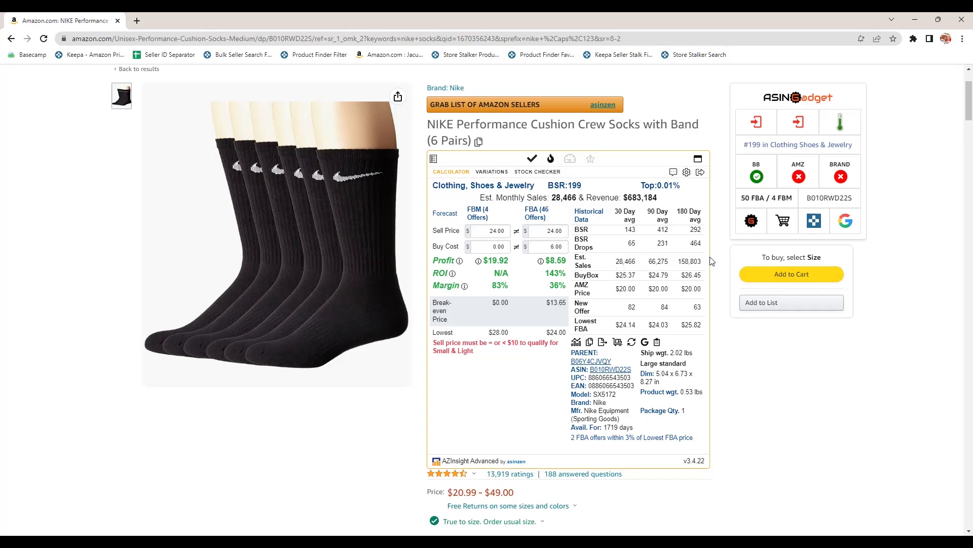
{"action": "left_click", "coordinate": [499, 174]}
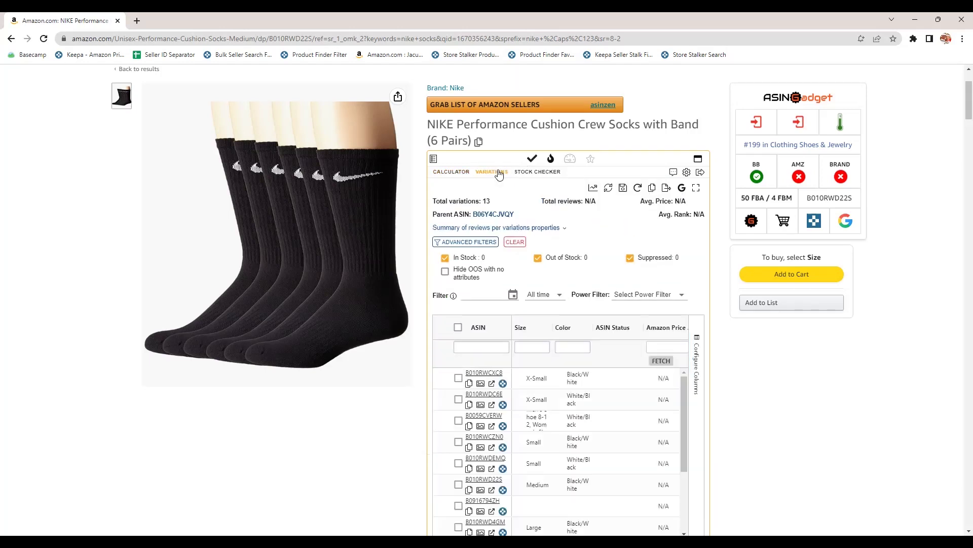
{"action": "left_click", "coordinate": [451, 172]}
{"action": "scroll", "coordinate": [731, 386], "scroll_direction": "down", "scroll_amount": 5}
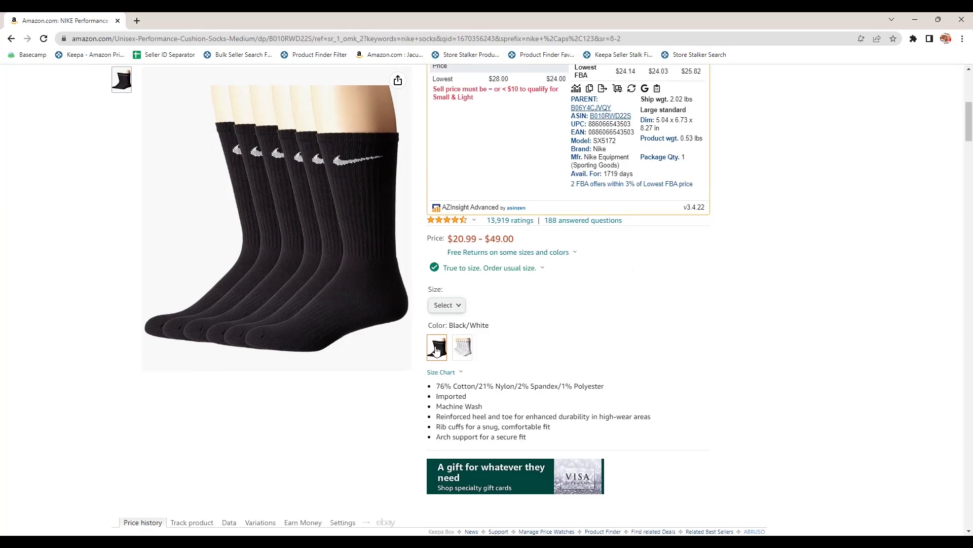
{"action": "left_click", "coordinate": [461, 306]}
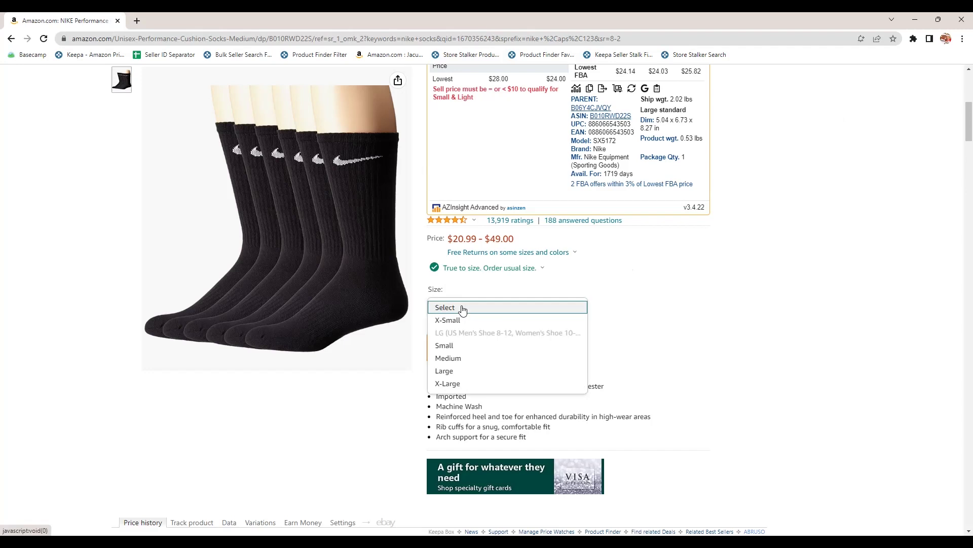
{"action": "left_click", "coordinate": [700, 302]}
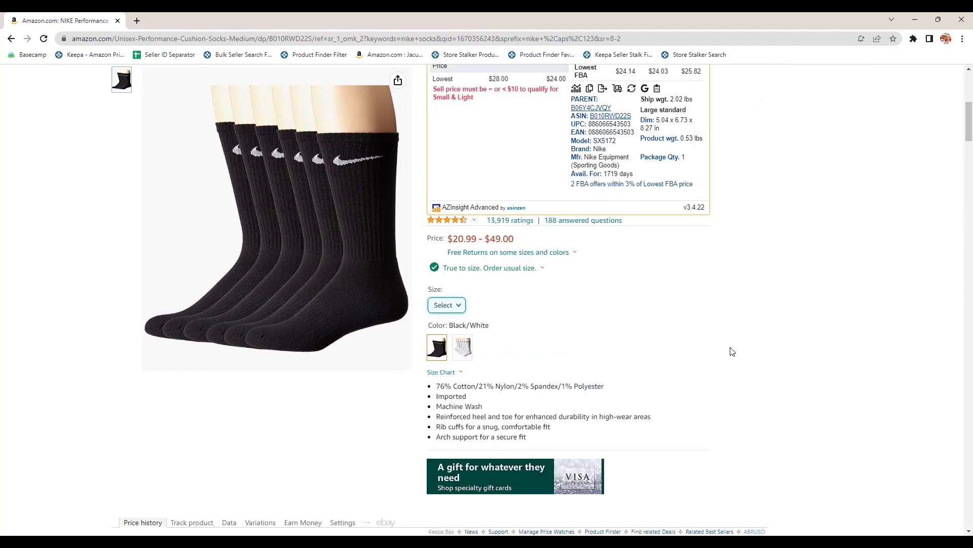
{"action": "left_click", "coordinate": [454, 306]}
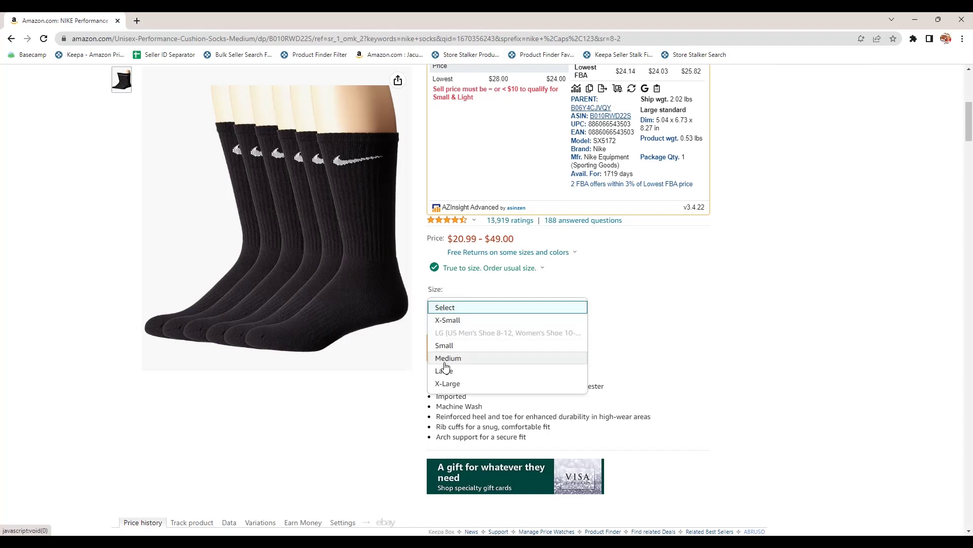
{"action": "left_click", "coordinate": [634, 351]}
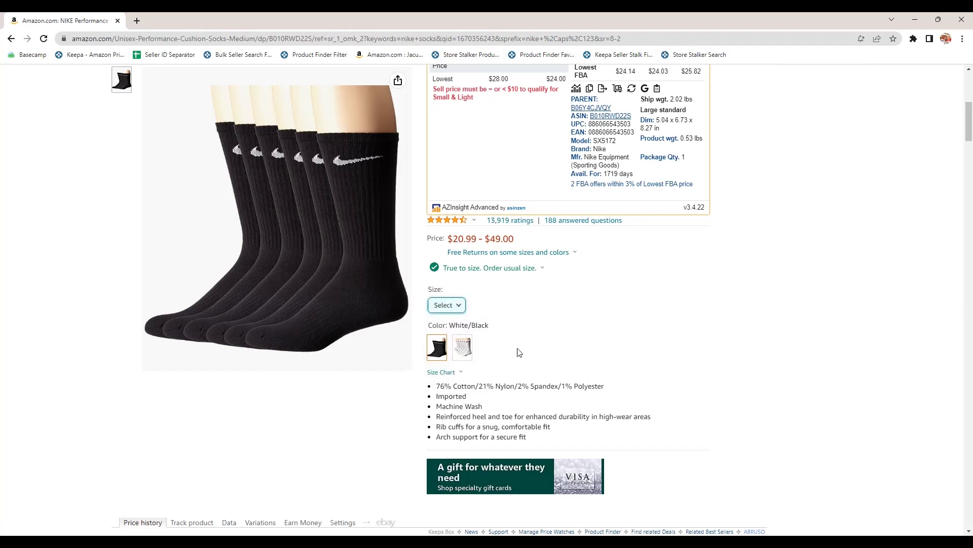
{"action": "scroll", "coordinate": [684, 348], "scroll_direction": "up", "scroll_amount": 5}
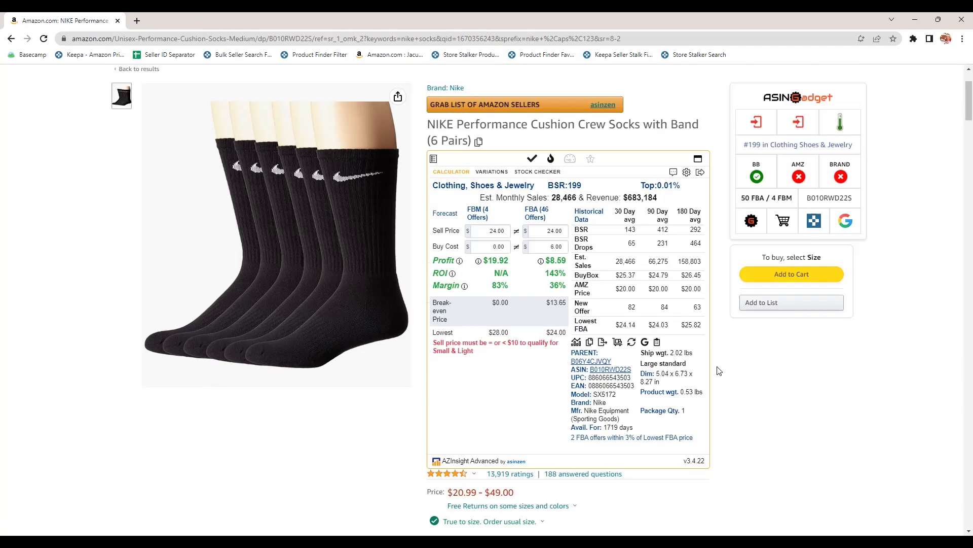
{"action": "left_click", "coordinate": [486, 176]}
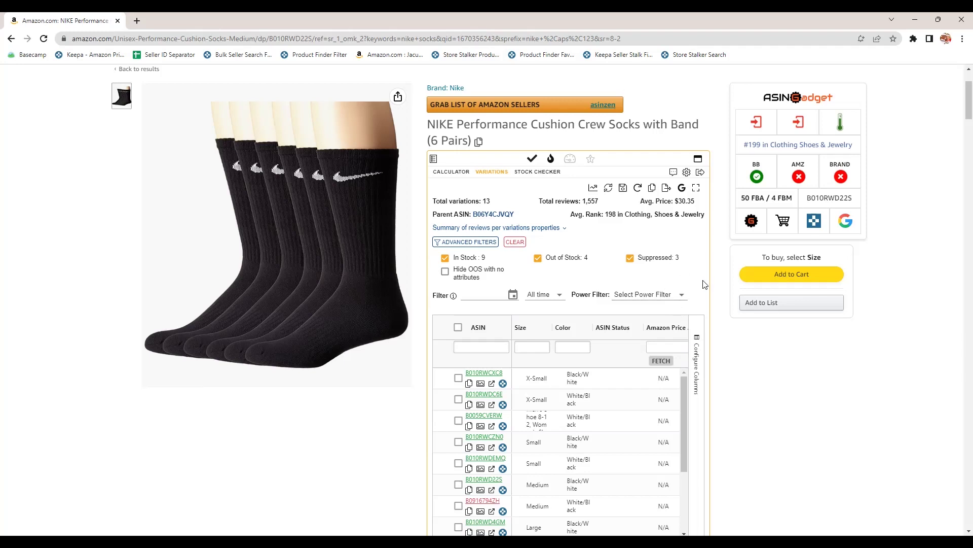
{"action": "scroll", "coordinate": [695, 284], "scroll_direction": "down", "scroll_amount": 1}
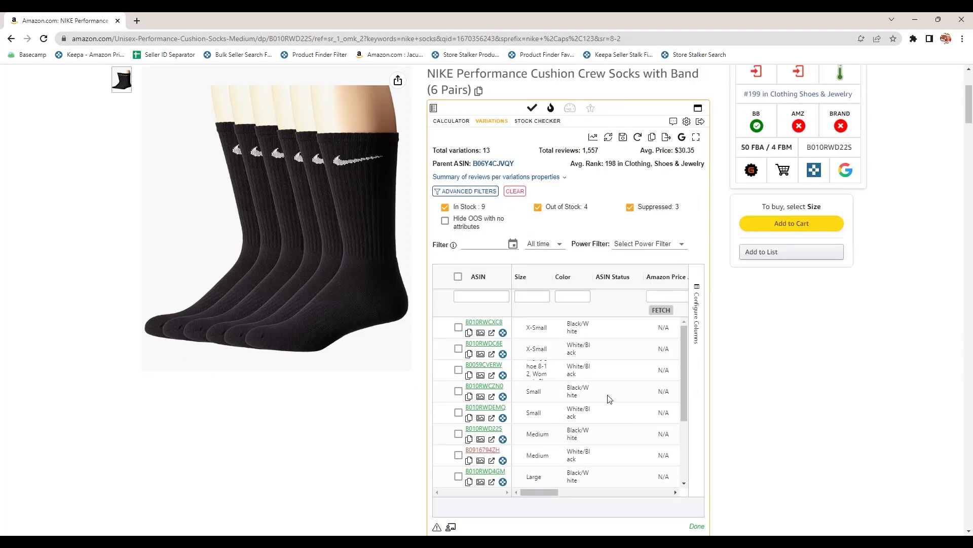
{"action": "left_click_drag", "start_coordinate": [537, 492], "coordinate": [515, 491]}
Pop the variations table out to a large window and widen it until the Category column appears.
{"action": "left_click", "coordinate": [697, 137]}
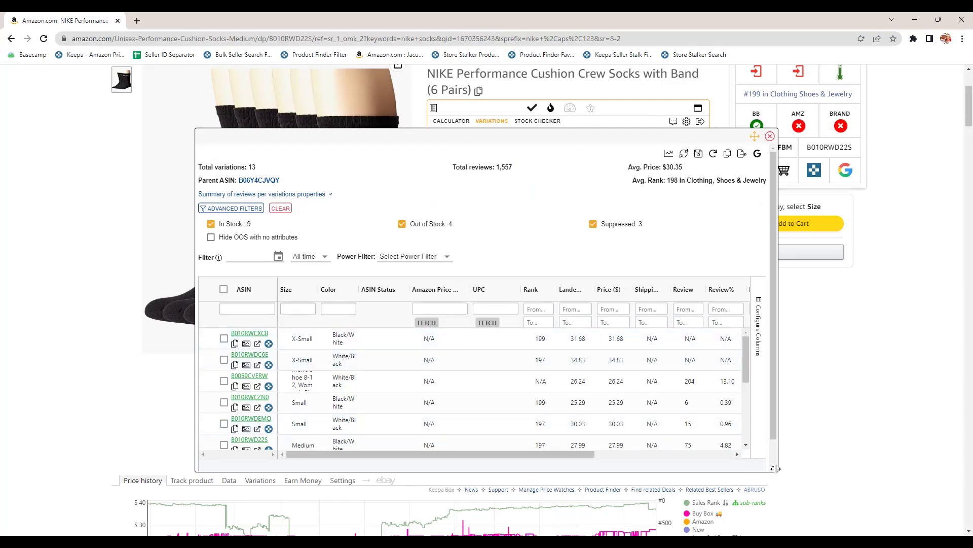
{"action": "left_click_drag", "start_coordinate": [780, 473], "coordinate": [925, 458]}
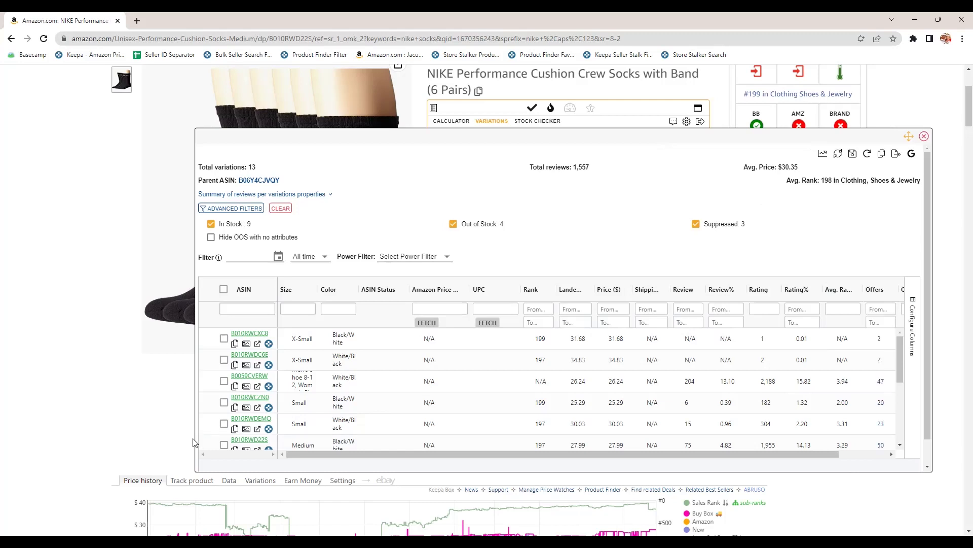
{"action": "left_click_drag", "start_coordinate": [80, 428], "coordinate": [41, 417]}
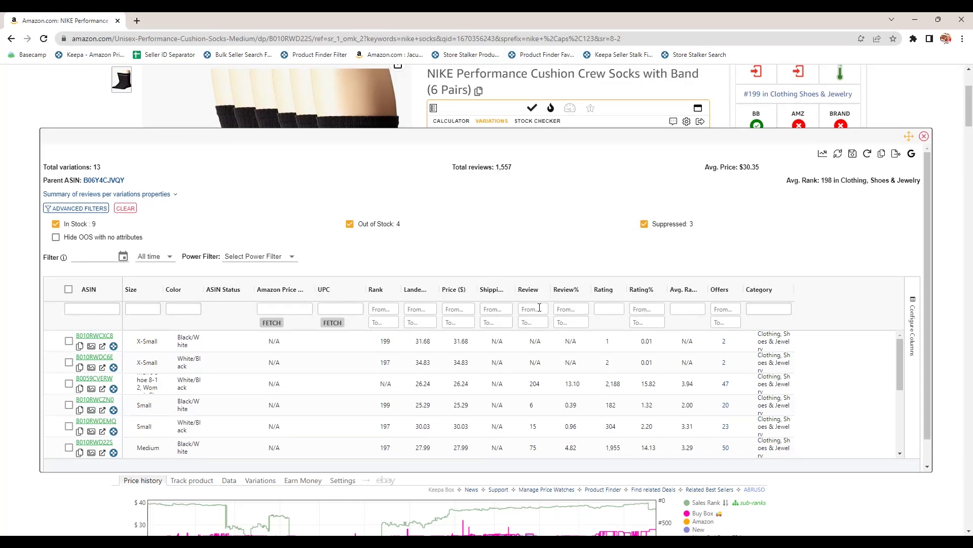
Sort the variations by Review, highest first, and tick the B0059CVERW row.
{"action": "left_click", "coordinate": [534, 293]}
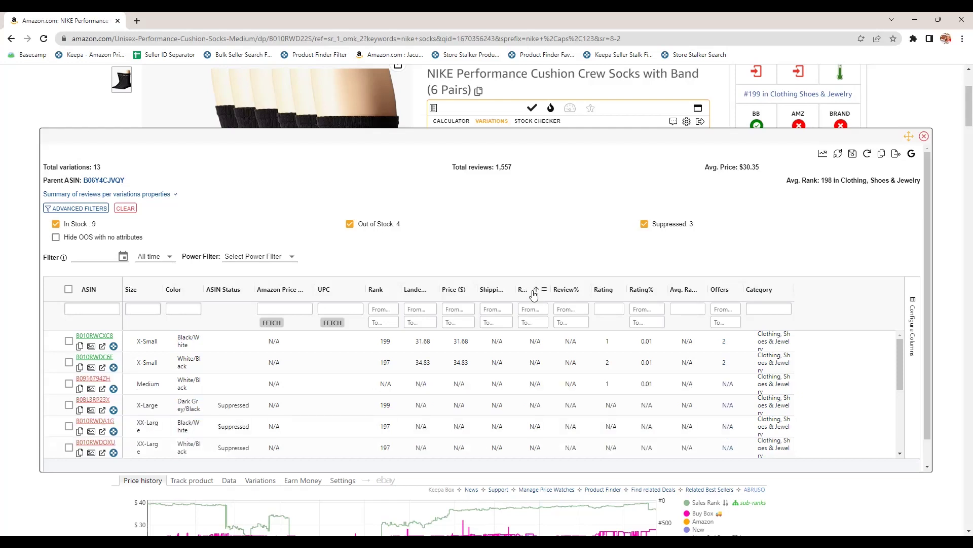
{"action": "left_click", "coordinate": [534, 293]}
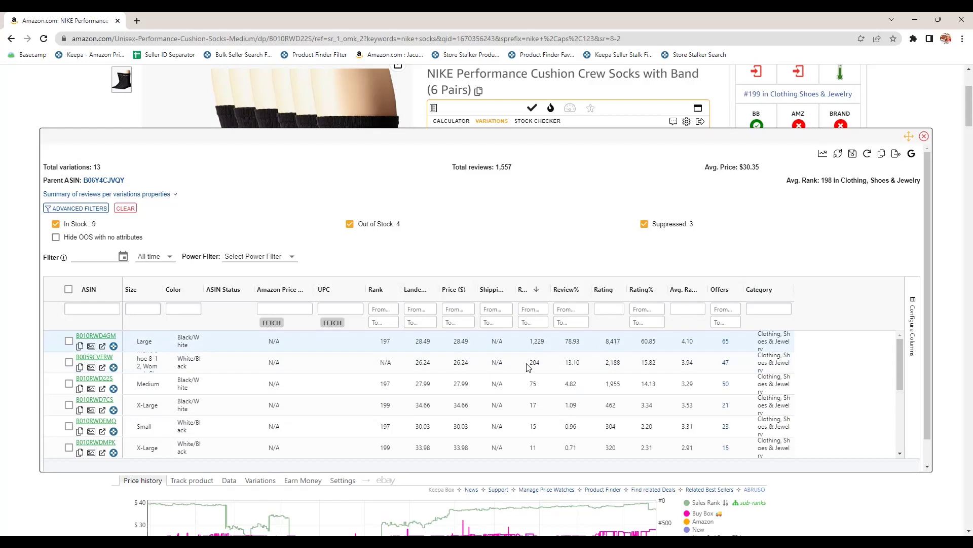
{"action": "scroll", "coordinate": [166, 364], "scroll_direction": "up", "scroll_amount": 1}
{"action": "left_click", "coordinate": [156, 361]}
{"action": "scroll", "coordinate": [154, 362], "scroll_direction": "up", "scroll_amount": 1}
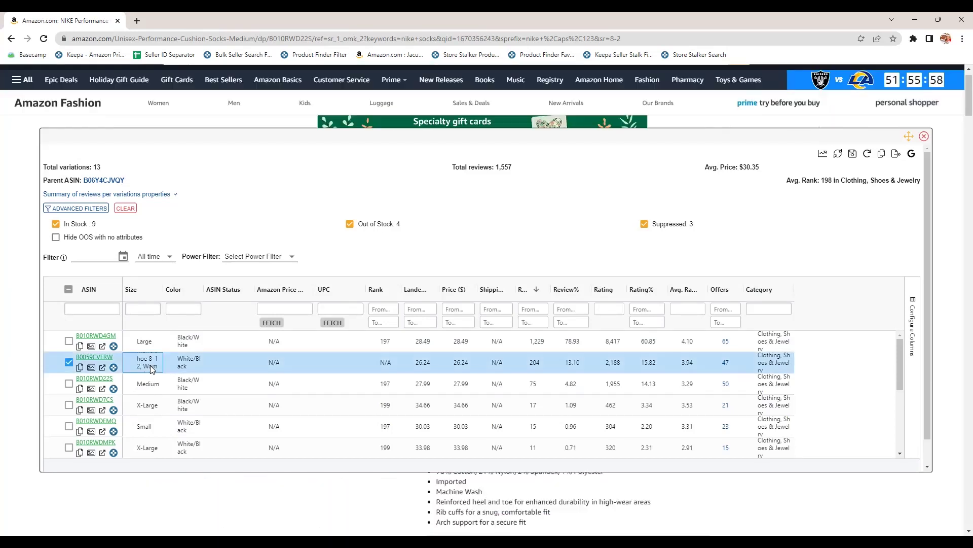
{"action": "scroll", "coordinate": [152, 354], "scroll_direction": "down", "scroll_amount": 1}
{"action": "scroll", "coordinate": [151, 355], "scroll_direction": "up", "scroll_amount": 1}
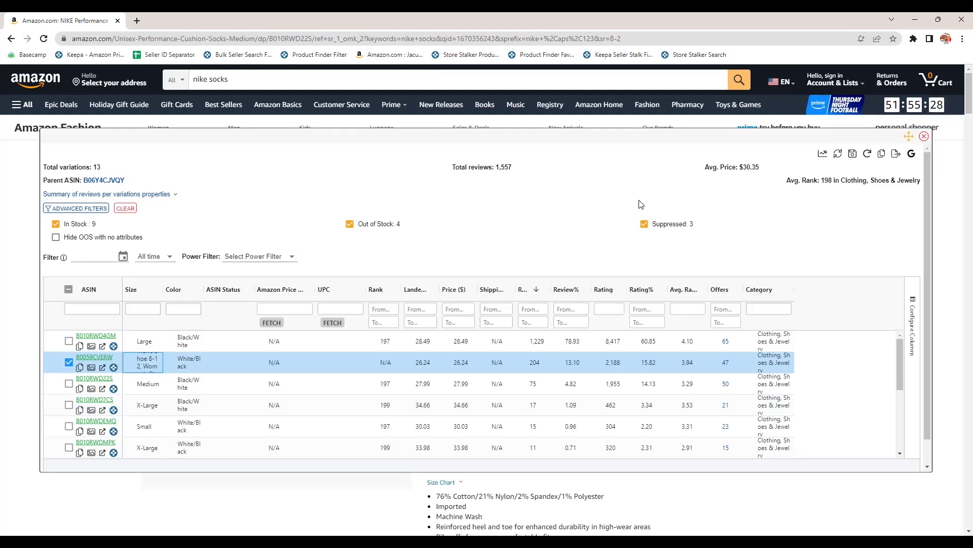
View the ASIN vs Price range chart of variation landed prices, then close it.
{"action": "left_click", "coordinate": [823, 155]}
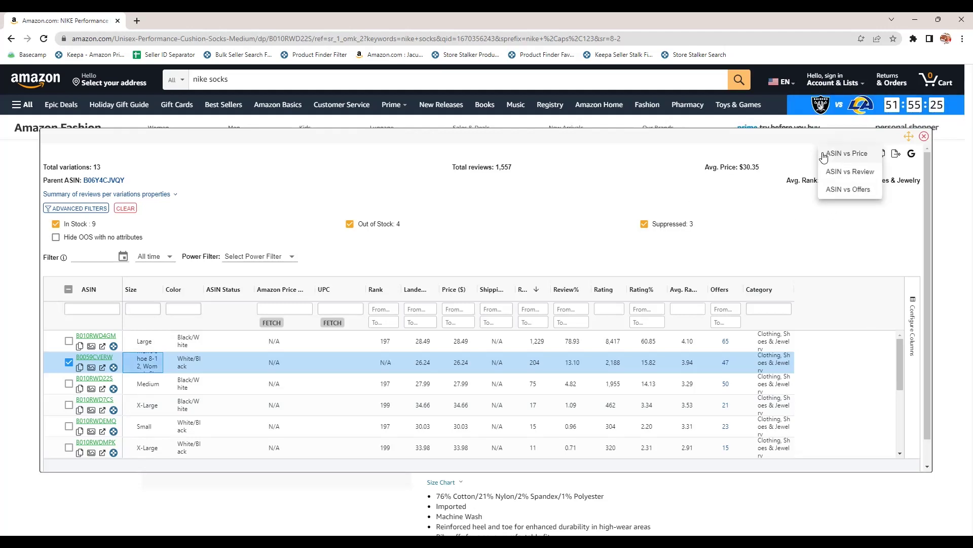
{"action": "left_click", "coordinate": [855, 155]}
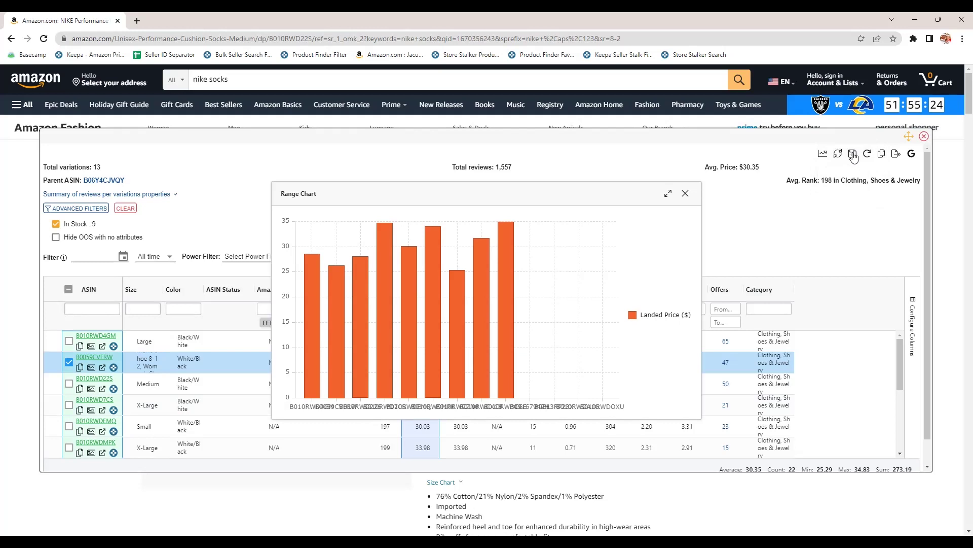
{"action": "left_click", "coordinate": [782, 194]}
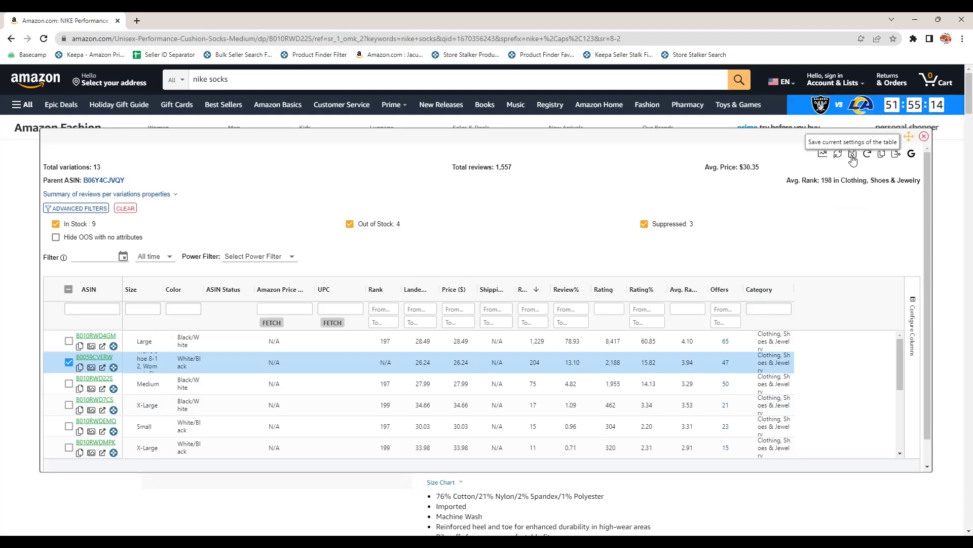
Drag the Category column ahead of Offers and dismiss its filter menu without filtering.
{"action": "left_click_drag", "start_coordinate": [749, 289], "coordinate": [706, 293]}
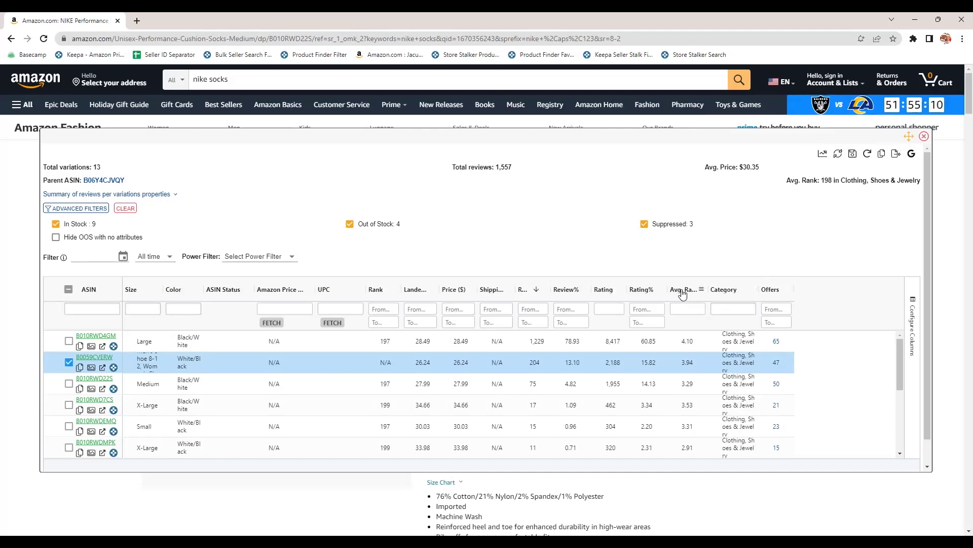
{"action": "left_click", "coordinate": [752, 291]}
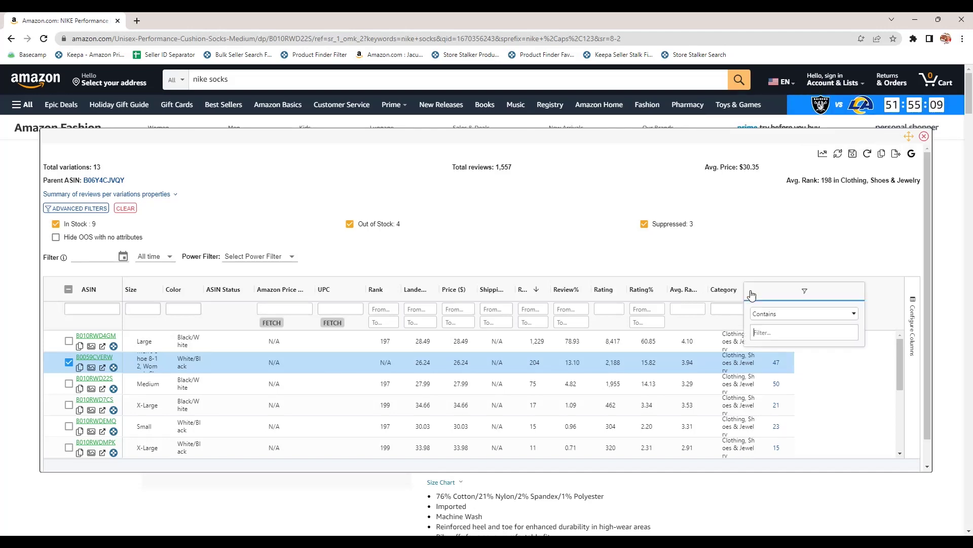
{"action": "left_click", "coordinate": [757, 259]}
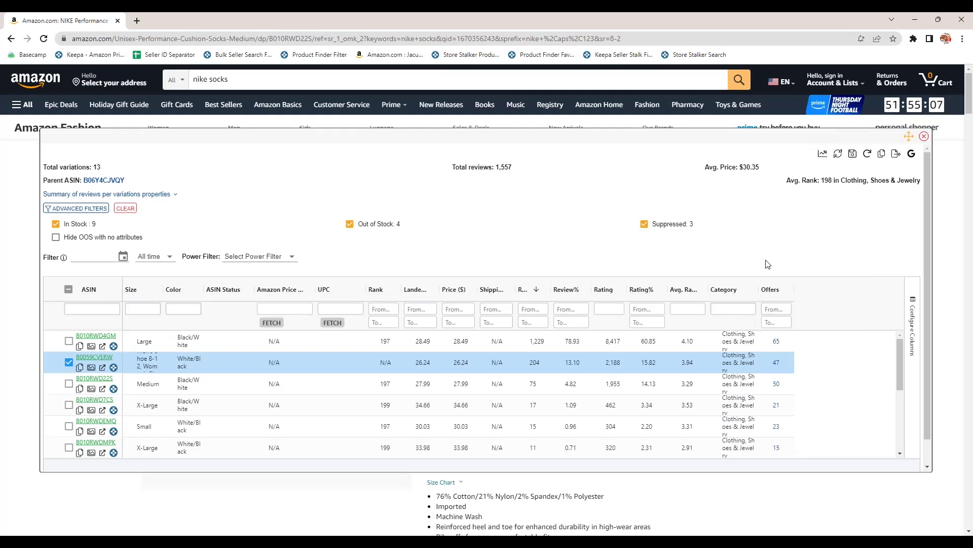
Close the variations popout and run the Stock Checker, scrolling across its seller table columns.
{"action": "left_click", "coordinate": [925, 137]}
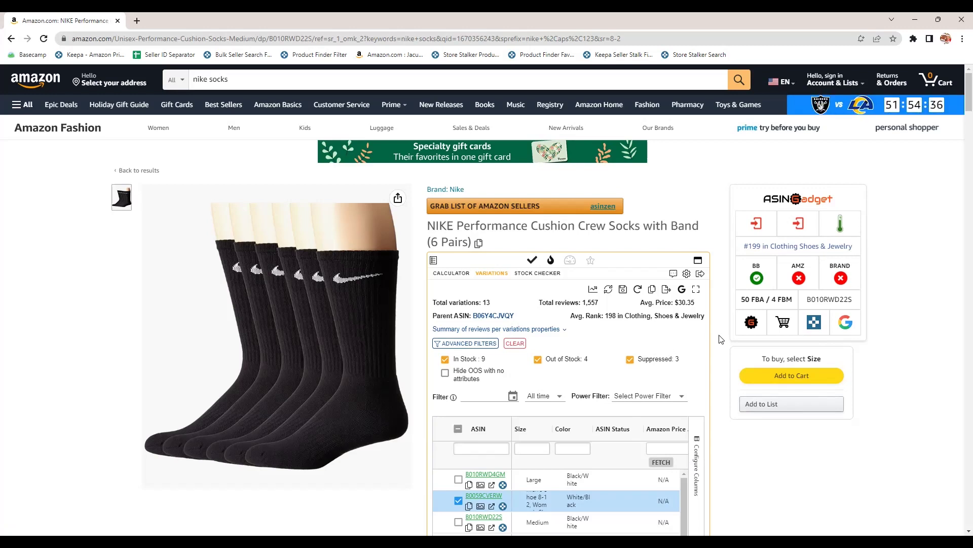
{"action": "left_click", "coordinate": [528, 275]}
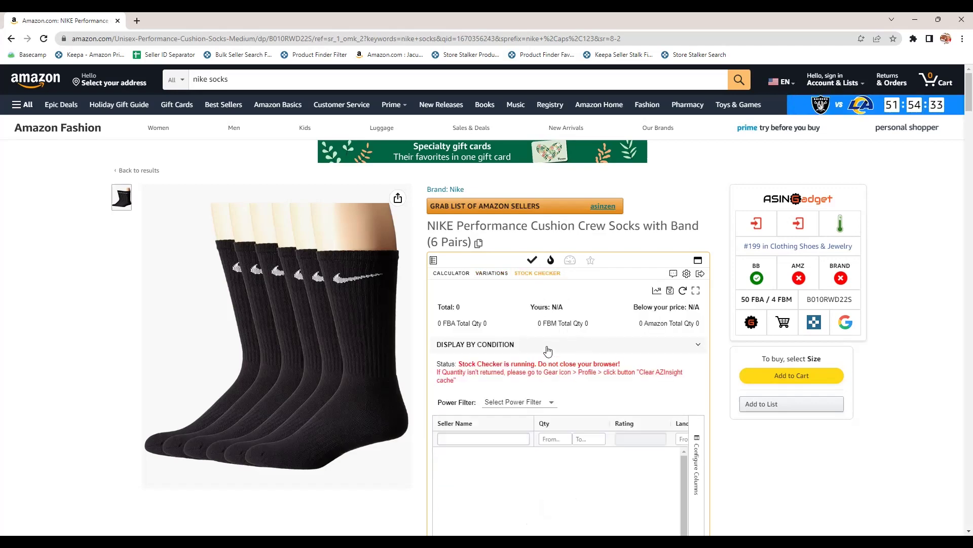
{"action": "scroll", "coordinate": [548, 350], "scroll_direction": "down", "scroll_amount": 3}
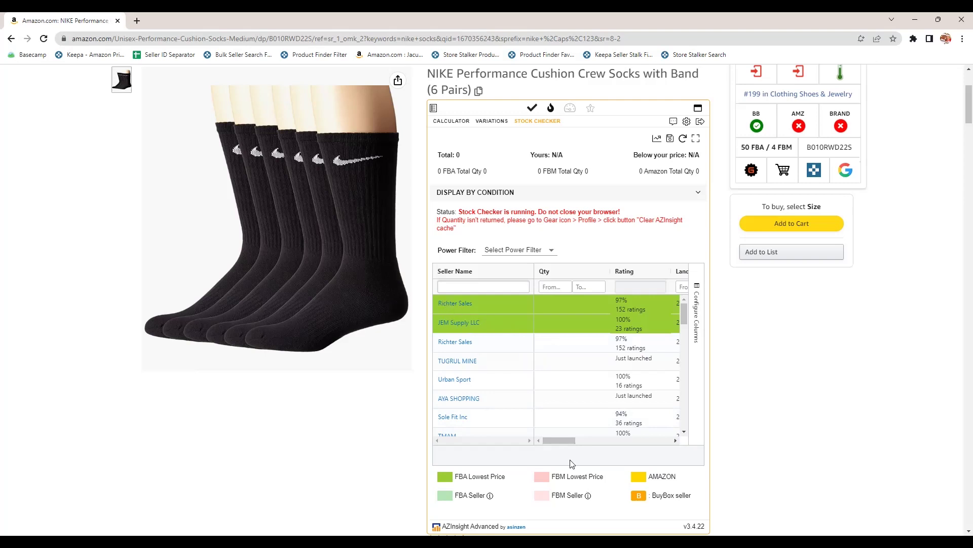
{"action": "left_click_drag", "start_coordinate": [560, 440], "coordinate": [629, 440]}
Enlarge the stock checker seller table and sort it by the Qty column.
{"action": "left_click", "coordinate": [699, 140]}
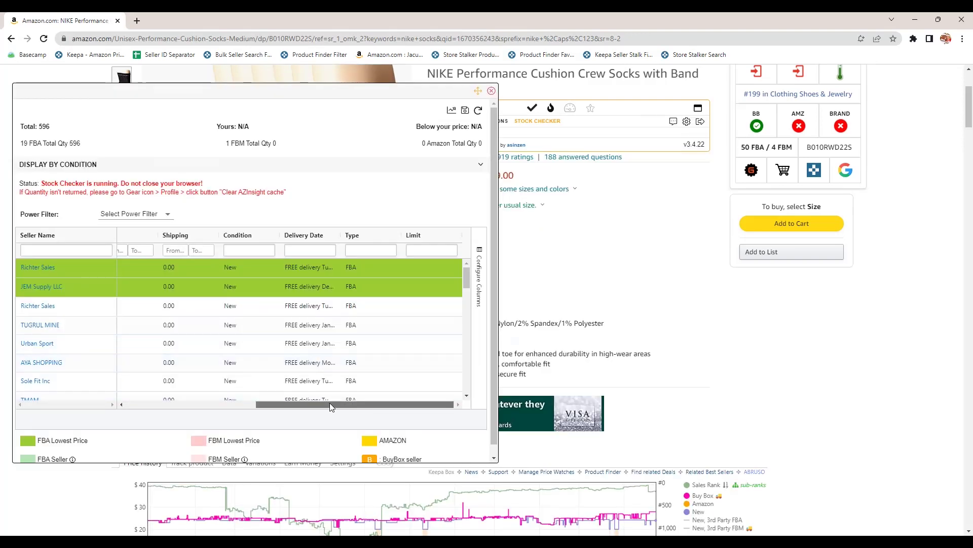
{"action": "left_click_drag", "start_coordinate": [329, 403], "coordinate": [187, 395]}
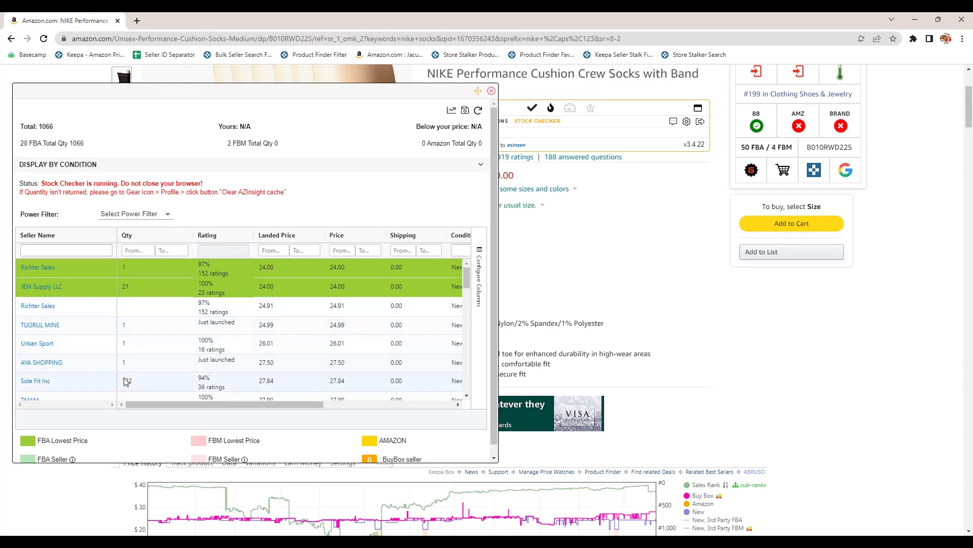
{"action": "scroll", "coordinate": [129, 340], "scroll_direction": "down", "scroll_amount": 2}
{"action": "scroll", "coordinate": [152, 330], "scroll_direction": "down", "scroll_amount": 6}
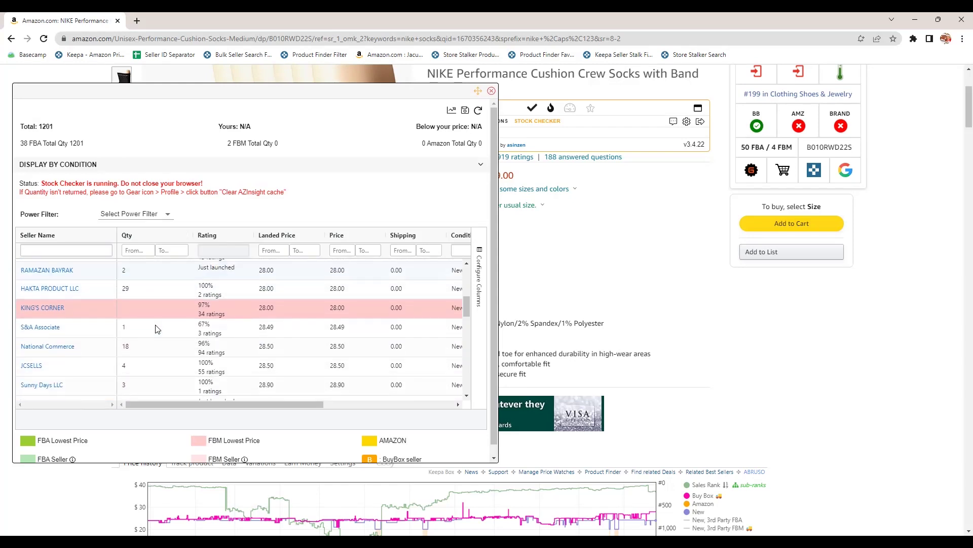
{"action": "scroll", "coordinate": [157, 329], "scroll_direction": "down", "scroll_amount": 8}
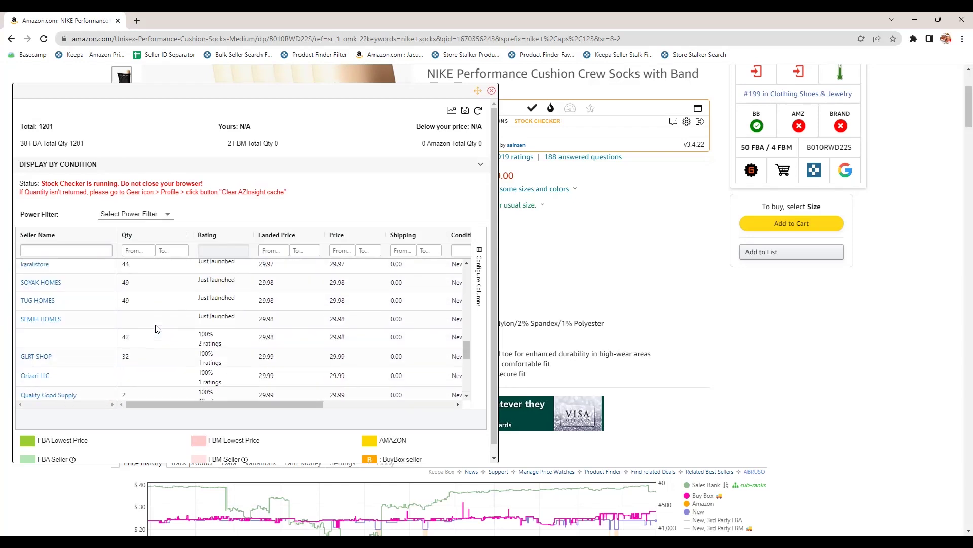
{"action": "left_click", "coordinate": [156, 236]}
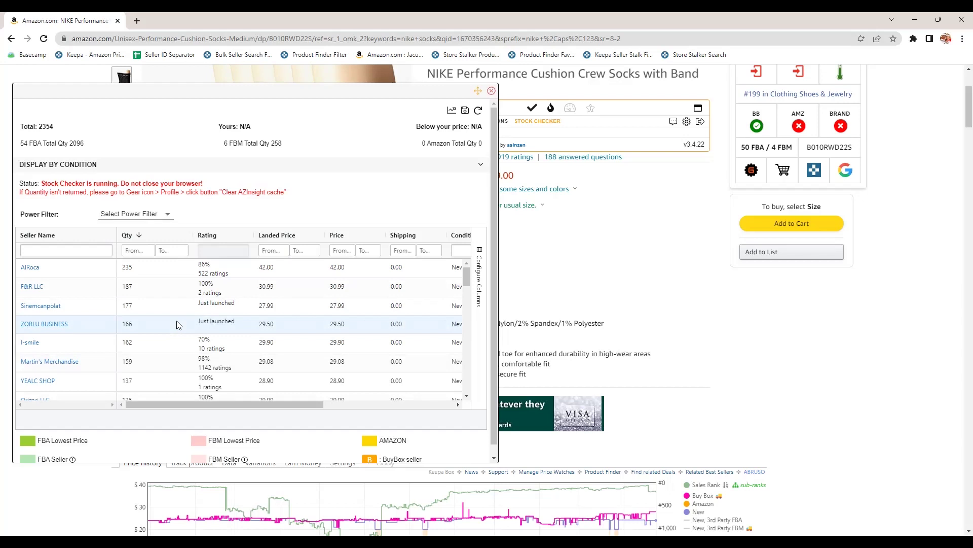
{"action": "scroll", "coordinate": [177, 325], "scroll_direction": "down", "scroll_amount": 7}
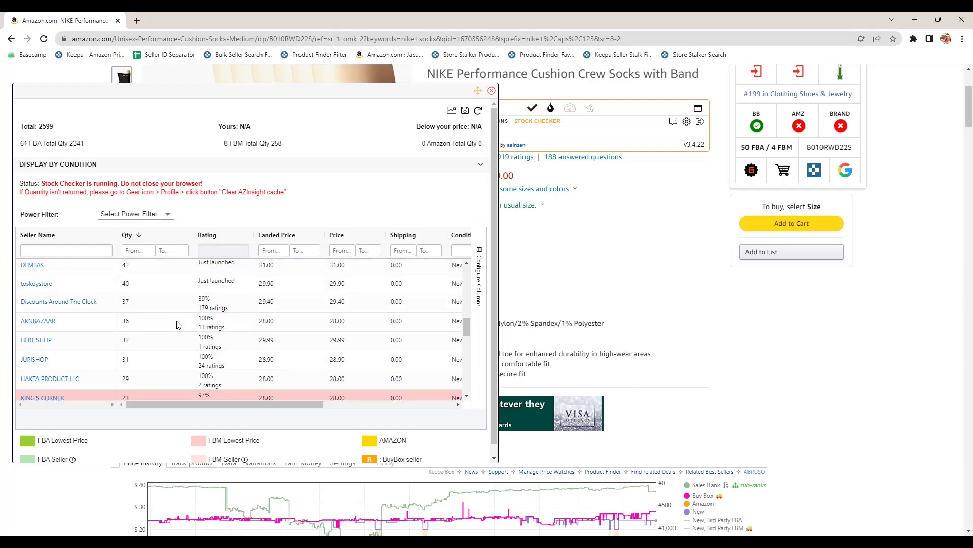
{"action": "scroll", "coordinate": [178, 321], "scroll_direction": "up", "scroll_amount": 3}
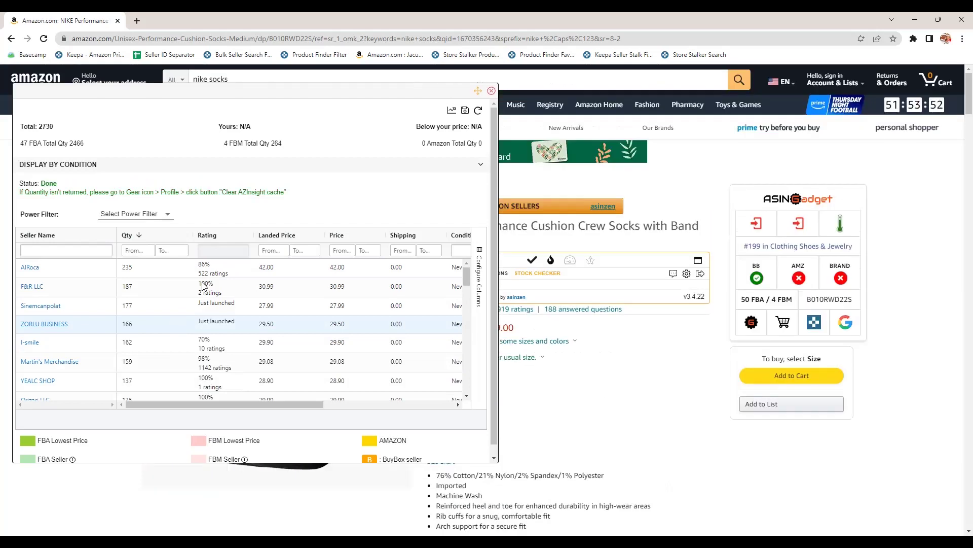
Close the enlarged stock checker and return the panel to the calculator view.
{"action": "left_click", "coordinate": [491, 91]}
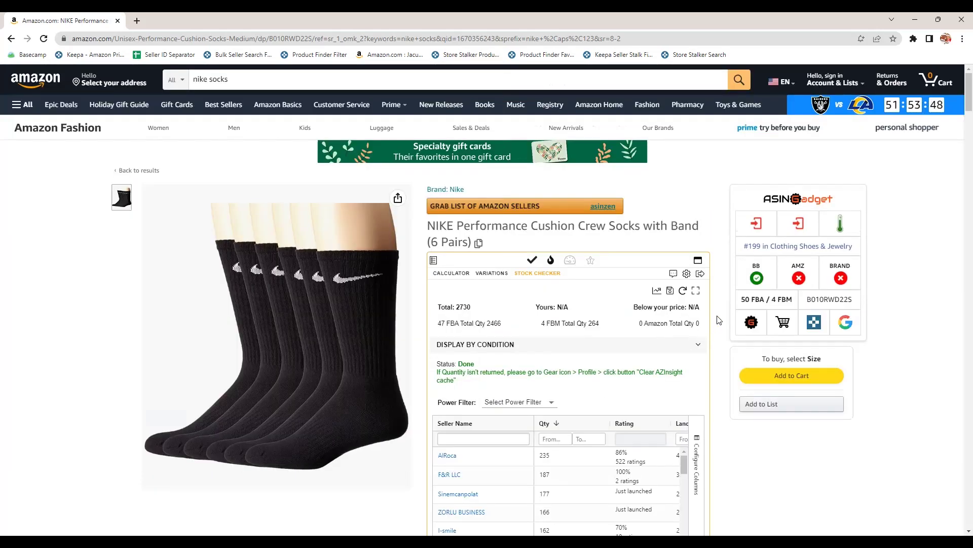
{"action": "scroll", "coordinate": [717, 320], "scroll_direction": "down", "scroll_amount": 3}
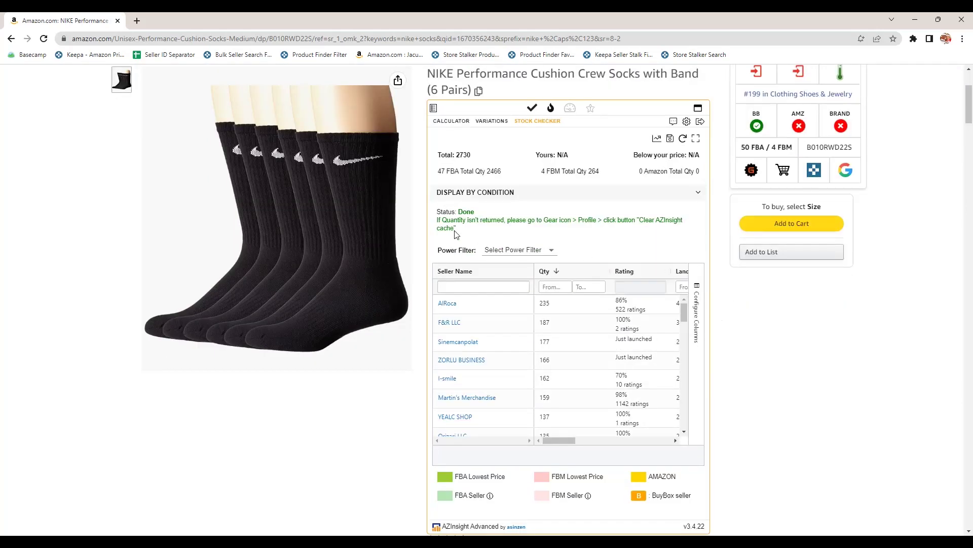
{"action": "left_click", "coordinate": [463, 124]}
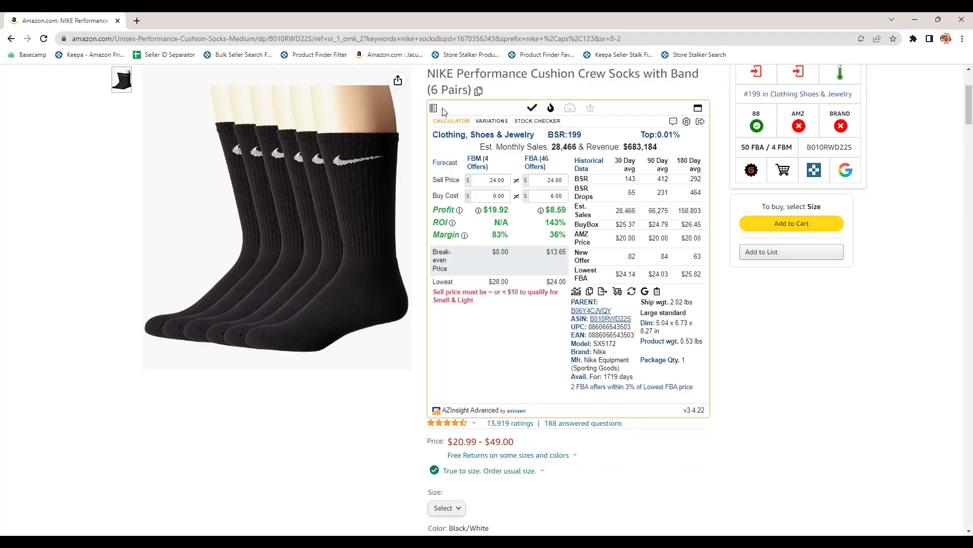
Open Calculator Settings and expand then collapse the Autofill Buy Cost and FBA Fulfillment Fee Surcharge sections.
{"action": "left_click", "coordinate": [686, 124]}
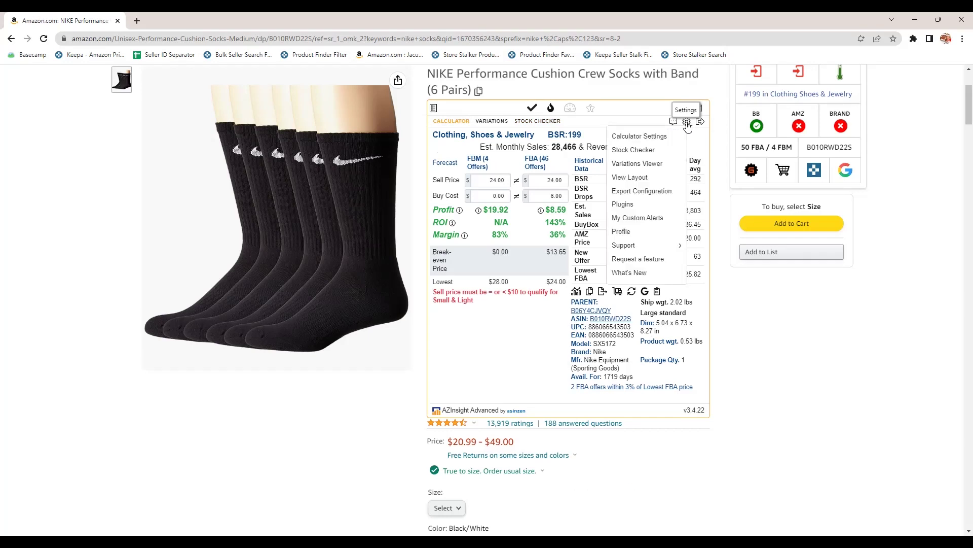
{"action": "left_click", "coordinate": [663, 140]}
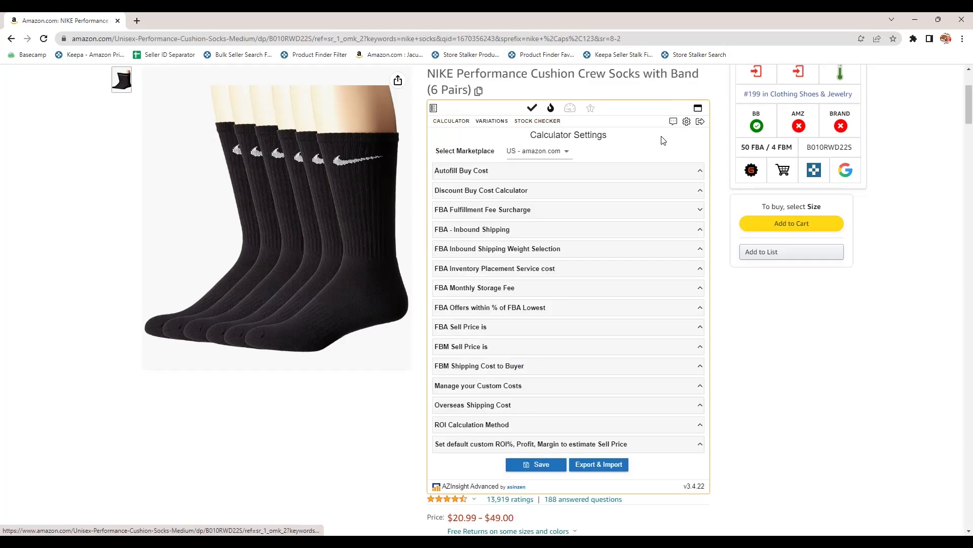
{"action": "left_click", "coordinate": [653, 174]}
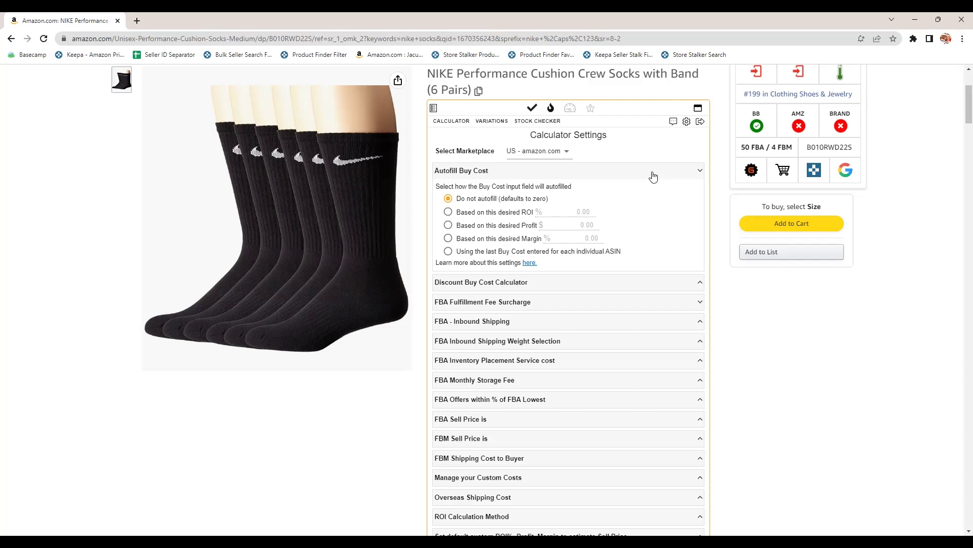
{"action": "left_click", "coordinate": [671, 196]}
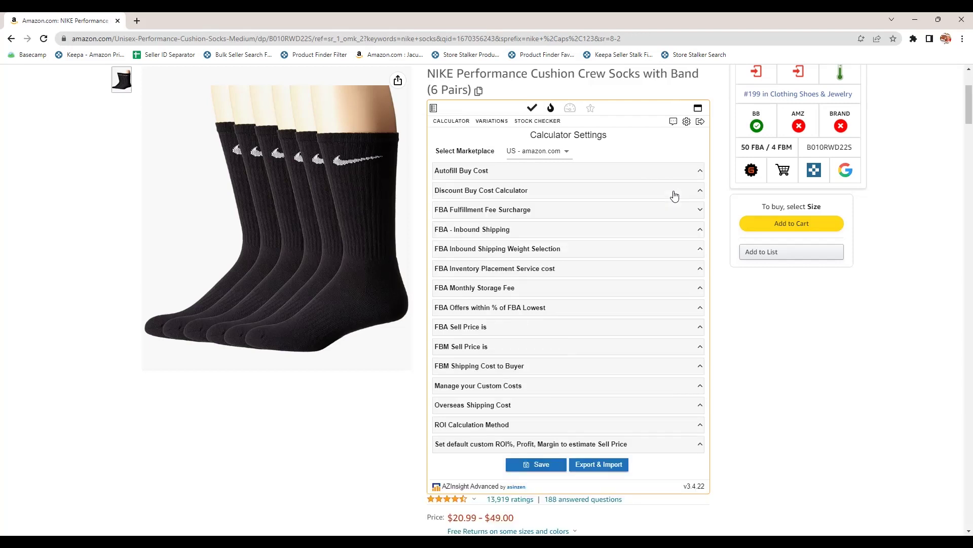
{"action": "left_click", "coordinate": [639, 213]}
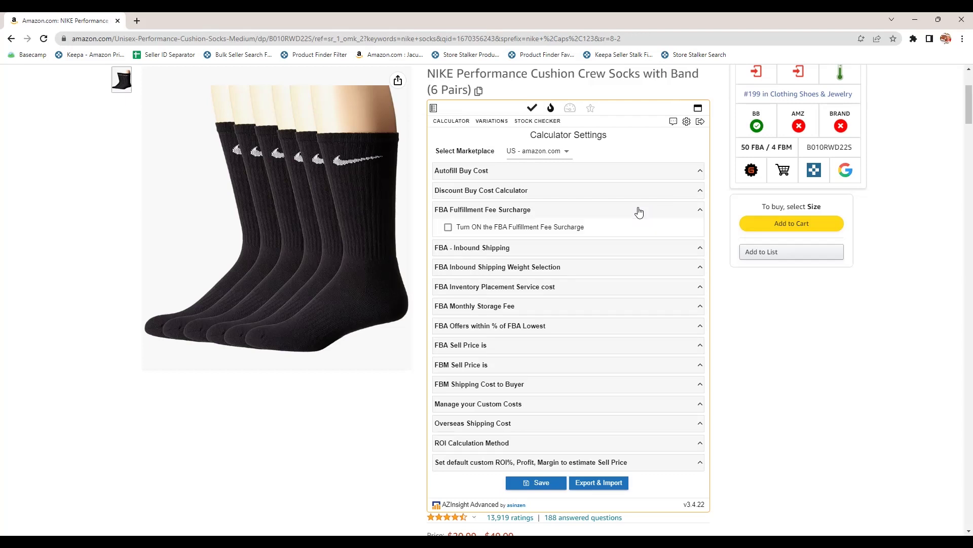
{"action": "left_click", "coordinate": [639, 213]}
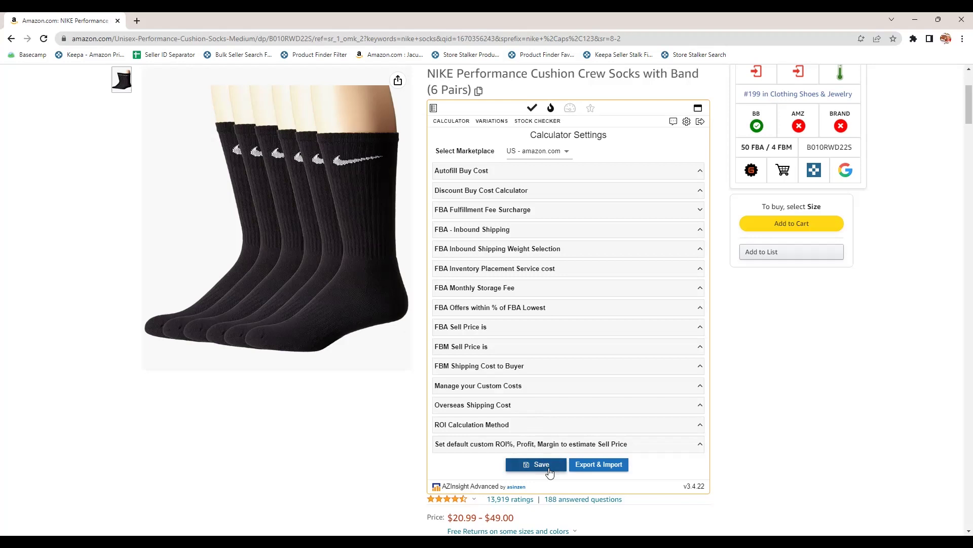
{"action": "left_click", "coordinate": [688, 123]}
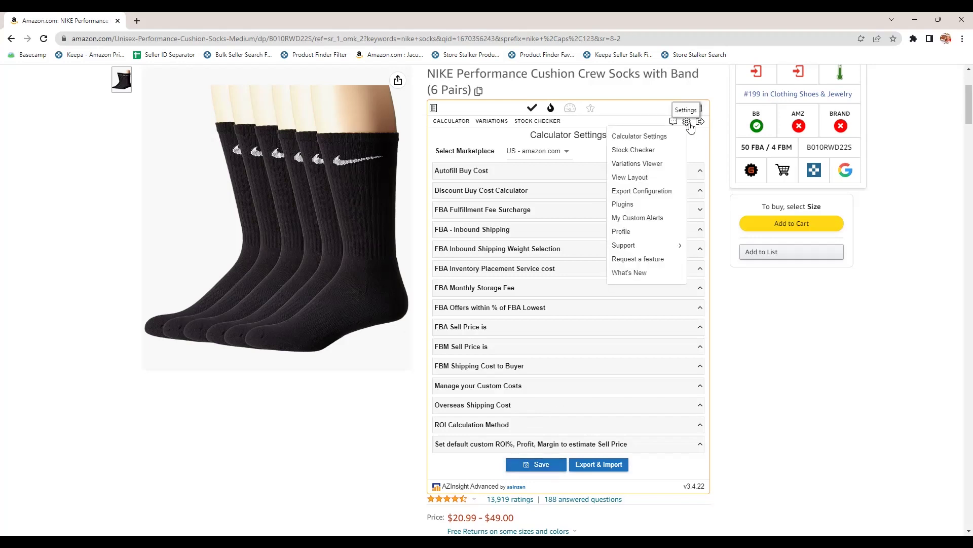
{"action": "left_click", "coordinate": [565, 158]}
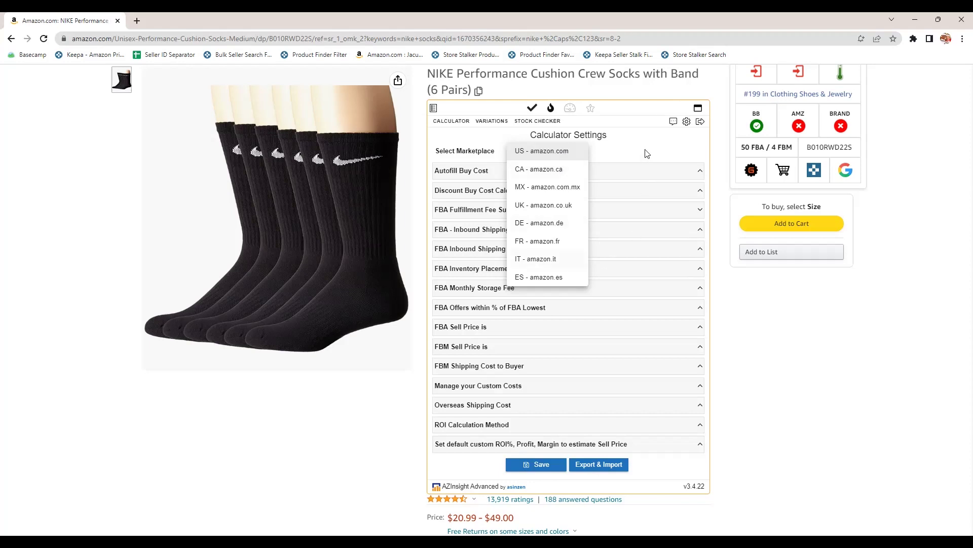
{"action": "left_click", "coordinate": [688, 127]}
{"action": "left_click", "coordinate": [688, 128]}
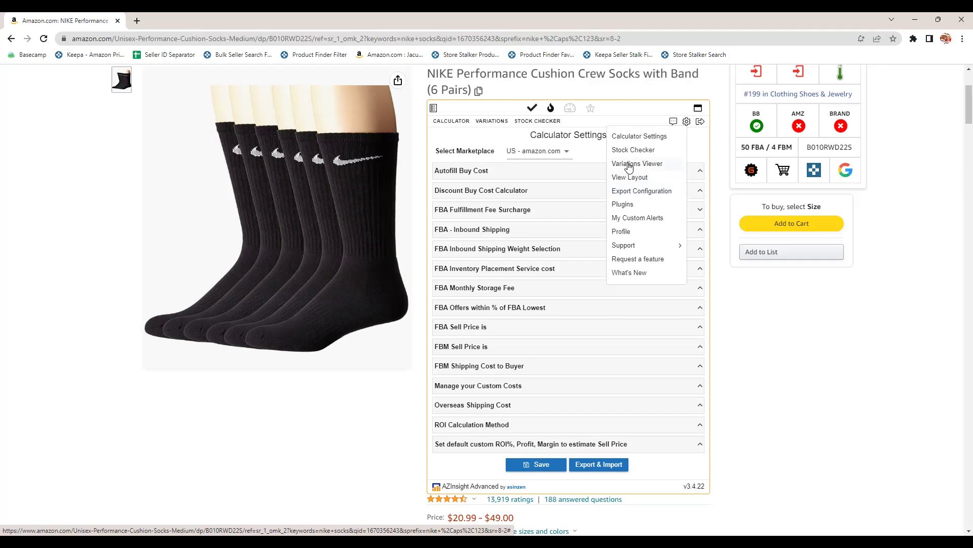
Close the gear menu and switch to the calculator showing $8.59 FBA profit and 143% ROI.
{"action": "left_click", "coordinate": [687, 121]}
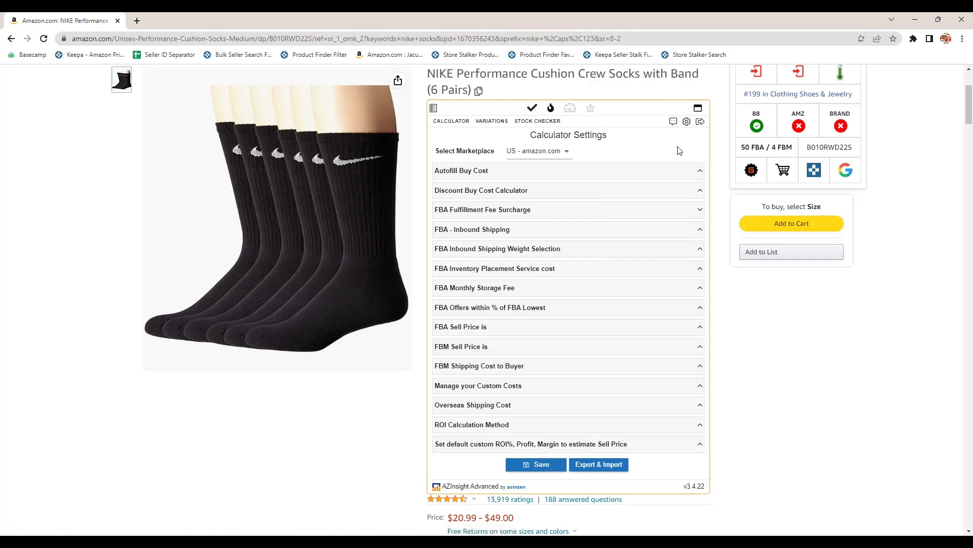
{"action": "left_click", "coordinate": [458, 121]}
{"action": "scroll", "coordinate": [747, 345], "scroll_direction": "down", "scroll_amount": 1}
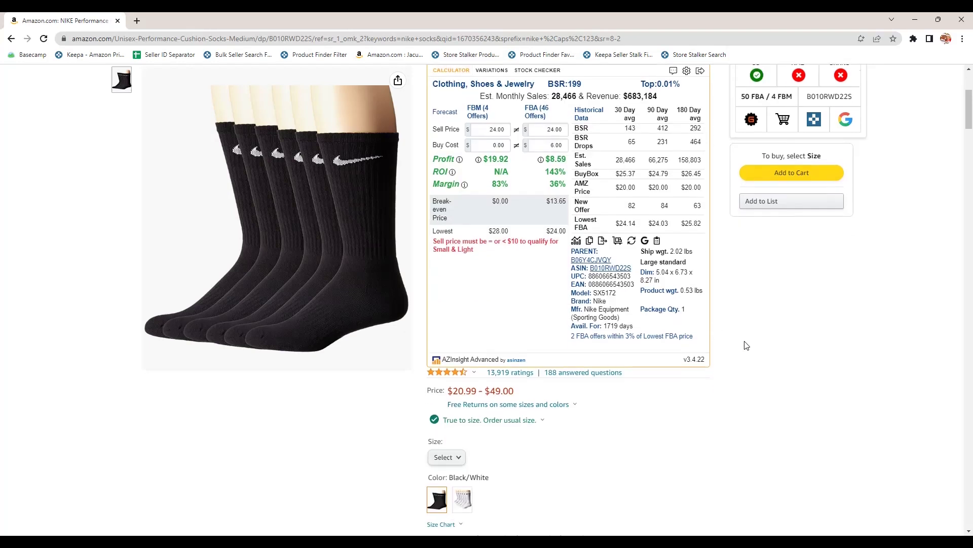
{"action": "scroll", "coordinate": [747, 345], "scroll_direction": "up", "scroll_amount": 3}
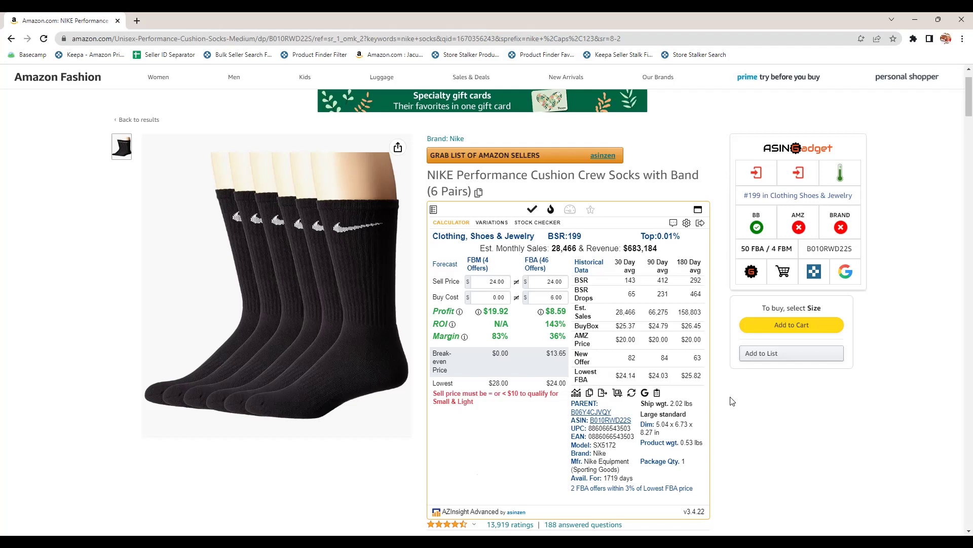
{"action": "scroll", "coordinate": [732, 401], "scroll_direction": "down", "scroll_amount": 1}
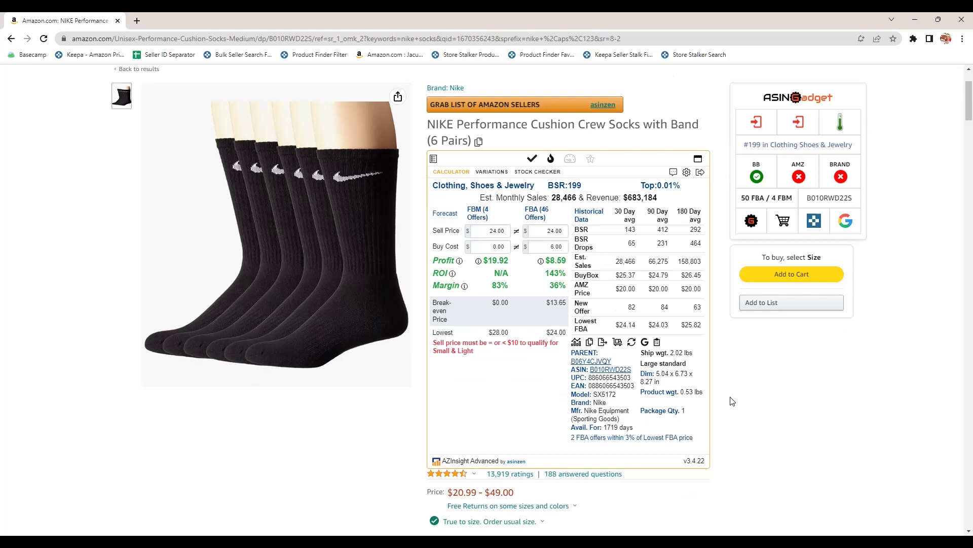